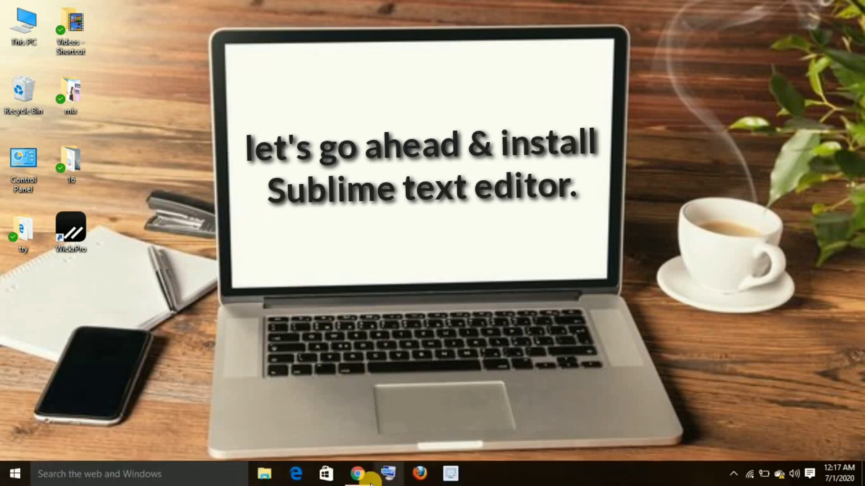
{"action": "left_click", "coordinate": [362, 474]}
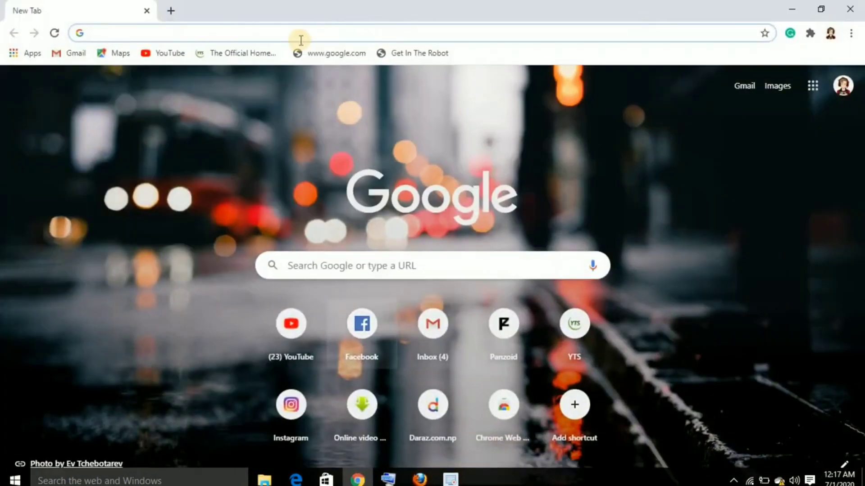
{"action": "type", "text": "www"}
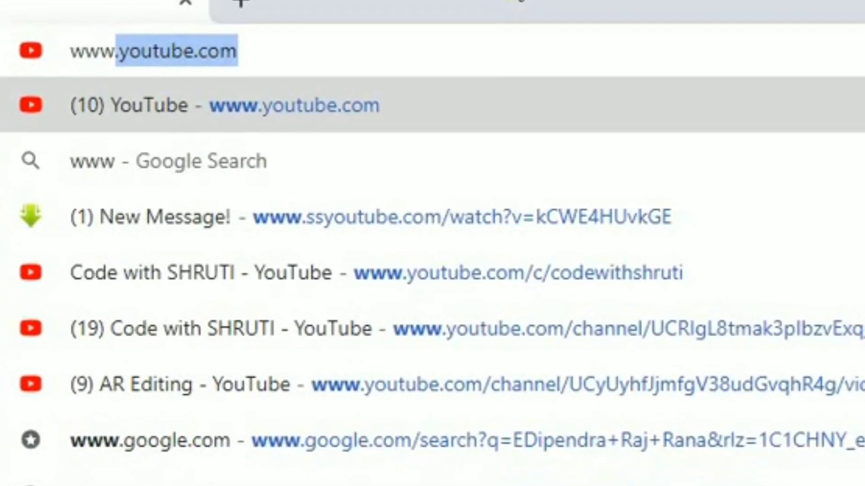
{"action": "type", "text": ".sublimetext.c"}
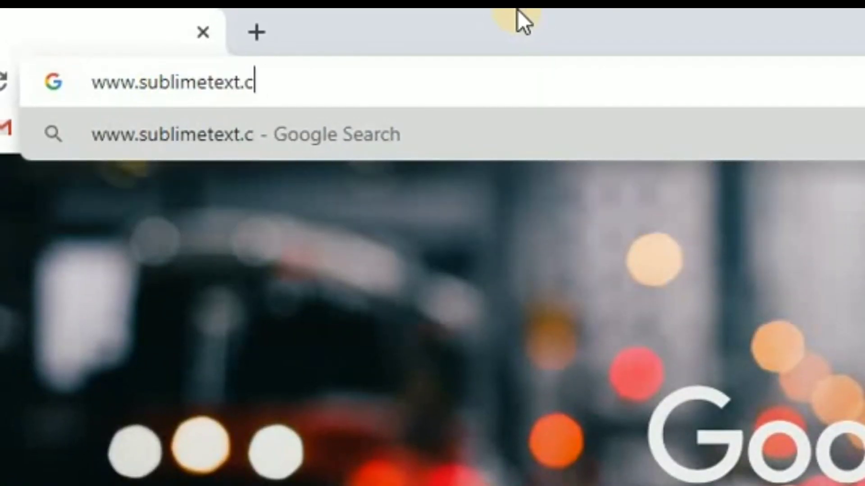
{"action": "type", "text": "om"}
{"action": "key", "text": "Return"}
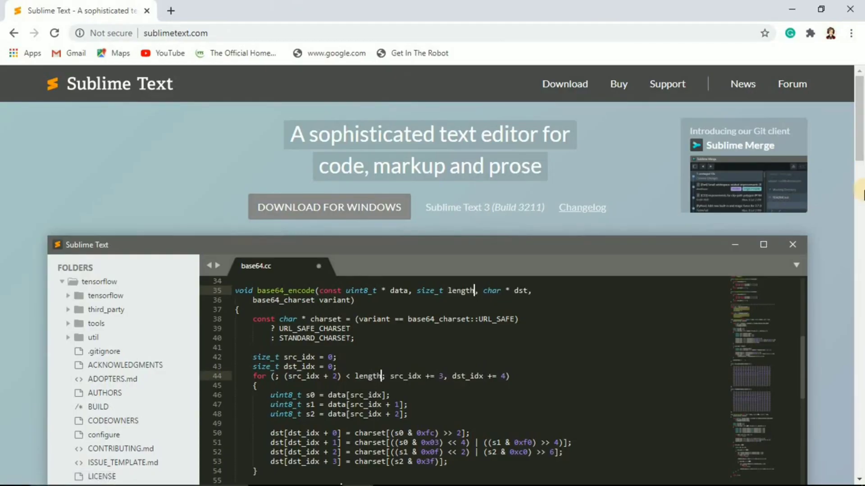
{"action": "left_click_drag", "start_coordinate": [859, 123], "coordinate": [860, 161]}
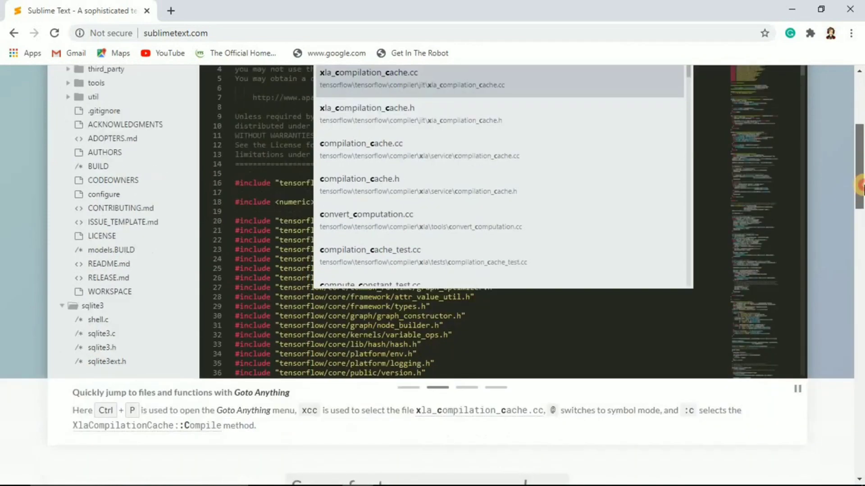
{"action": "mouse_move", "coordinate": [859, 161]}
{"action": "left_mouse_down"}
{"action": "mouse_move", "coordinate": [859, 148]}
{"action": "mouse_move", "coordinate": [859, 243]}
{"action": "left_mouse_up"}
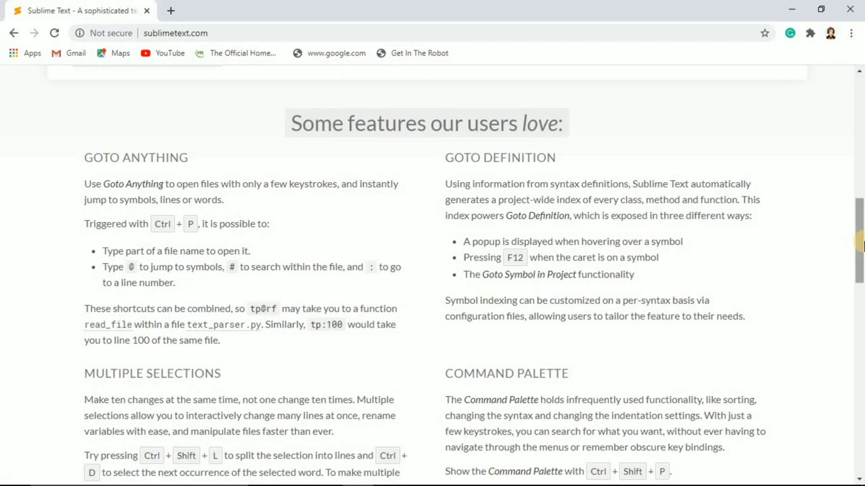
{"action": "left_click_drag", "start_coordinate": [859, 243], "coordinate": [859, 477]}
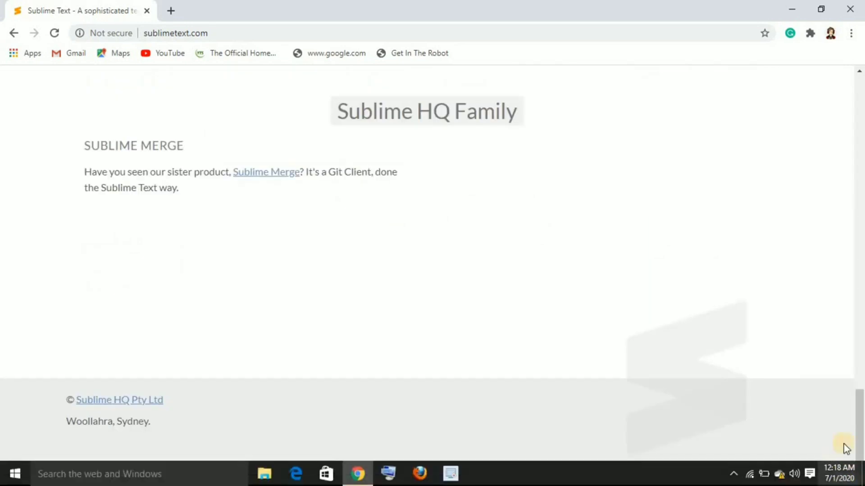
{"action": "left_click_drag", "start_coordinate": [859, 432], "coordinate": [859, 316]}
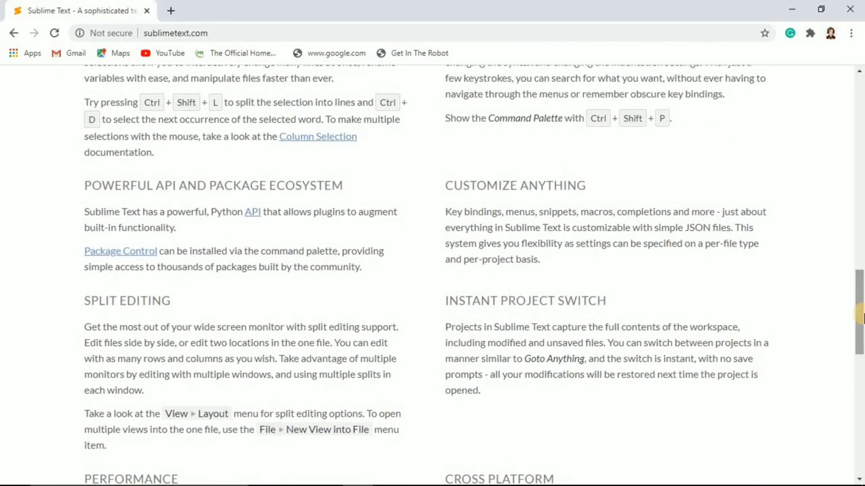
{"action": "left_click_drag", "start_coordinate": [859, 316], "coordinate": [860, 101]}
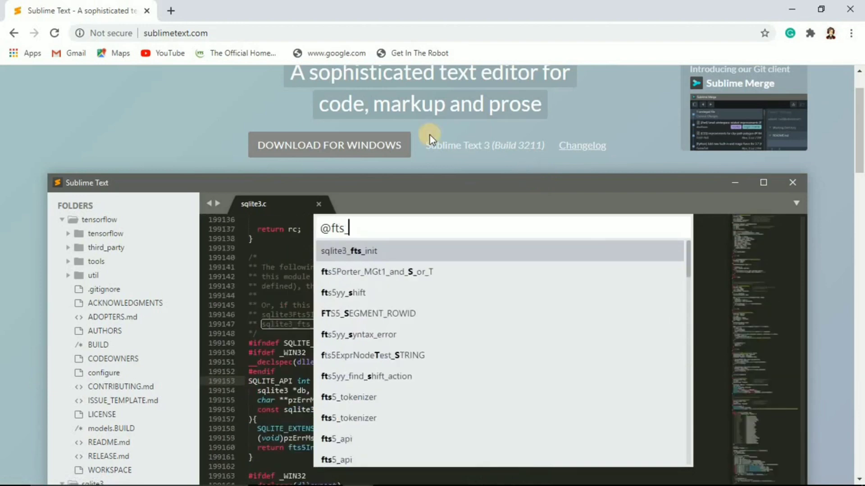
- Download the Sublime Text 3 Windows installer and show its download options
{"action": "left_click", "coordinate": [358, 145]}
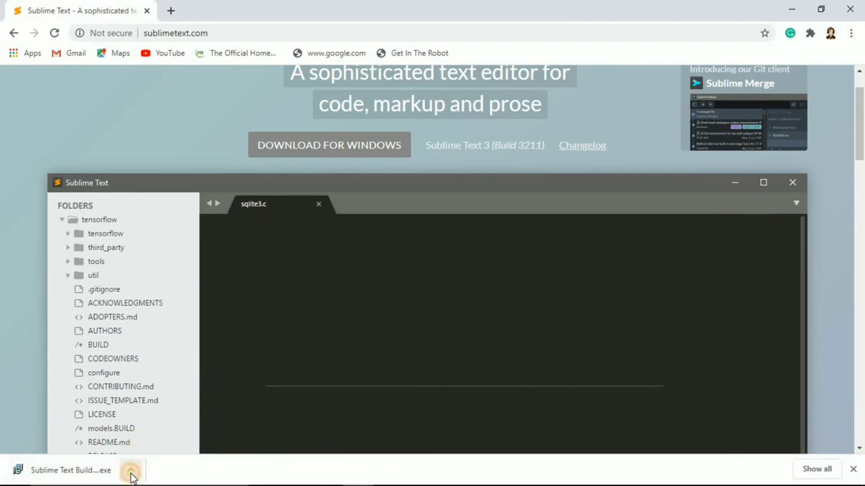
{"action": "left_click", "coordinate": [132, 469]}
- Run the installer into C:\Program Files\Sublime Text 3 with explorer context-menu integration, then finish
{"action": "left_click", "coordinate": [150, 390]}
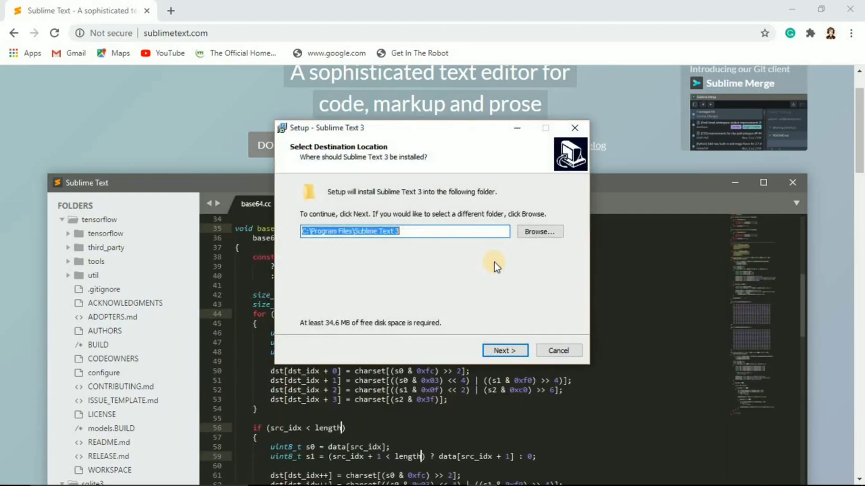
{"action": "left_click", "coordinate": [506, 352]}
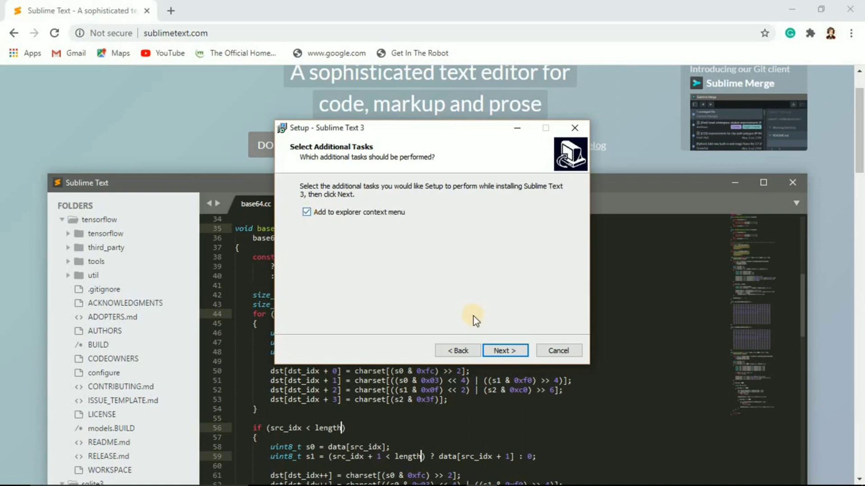
{"action": "left_click", "coordinate": [507, 352]}
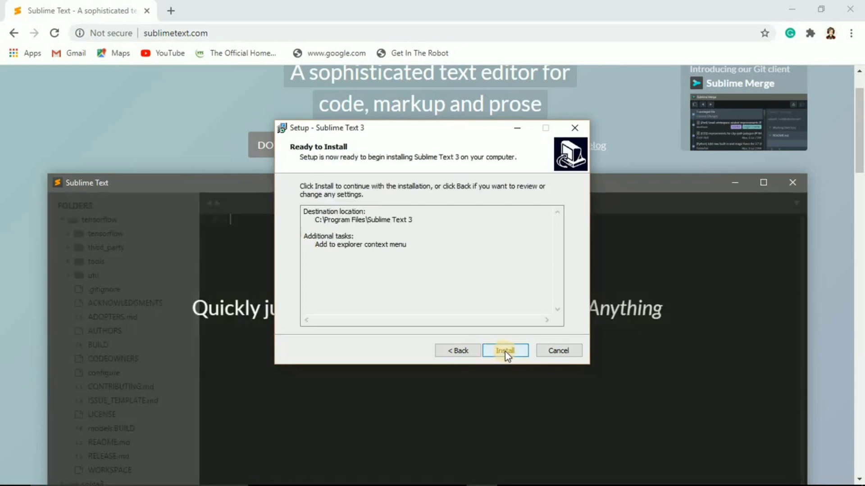
{"action": "left_click", "coordinate": [504, 351]}
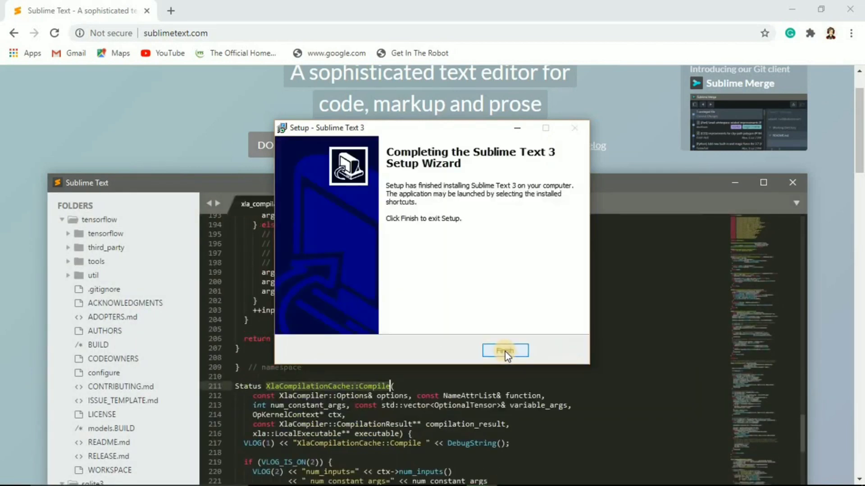
{"action": "left_click", "coordinate": [498, 353]}
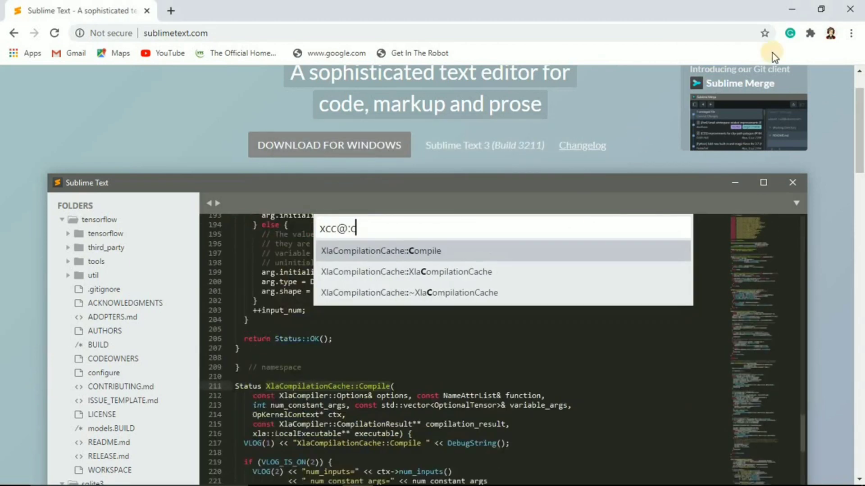
- Minimize Chrome, launch Sublime Text 3 from Windows search, and maximize its window
{"action": "left_click", "coordinate": [794, 9]}
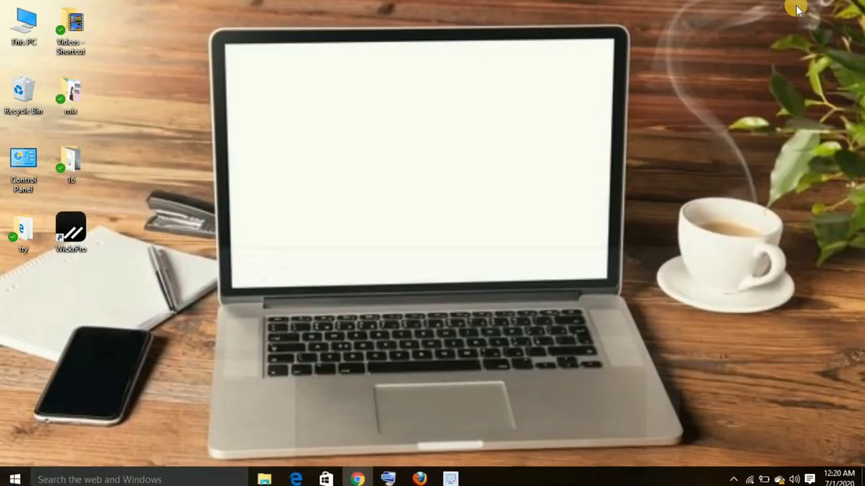
{"action": "left_click", "coordinate": [184, 476]}
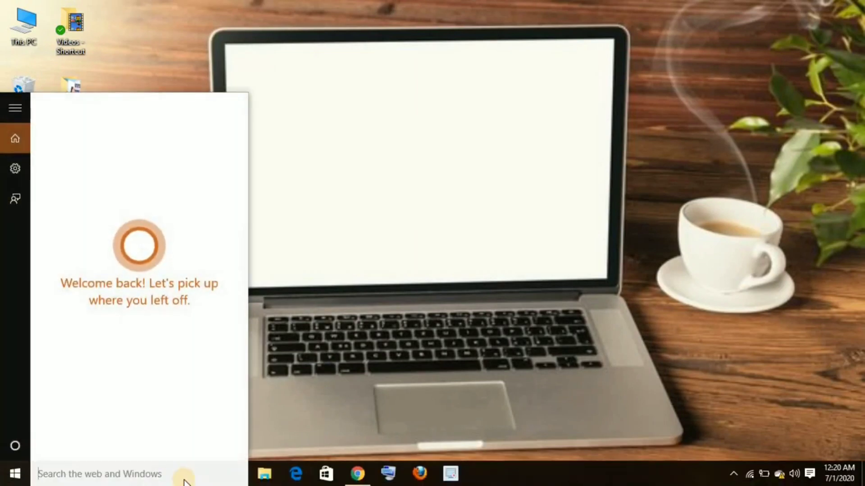
{"action": "type", "text": "su"}
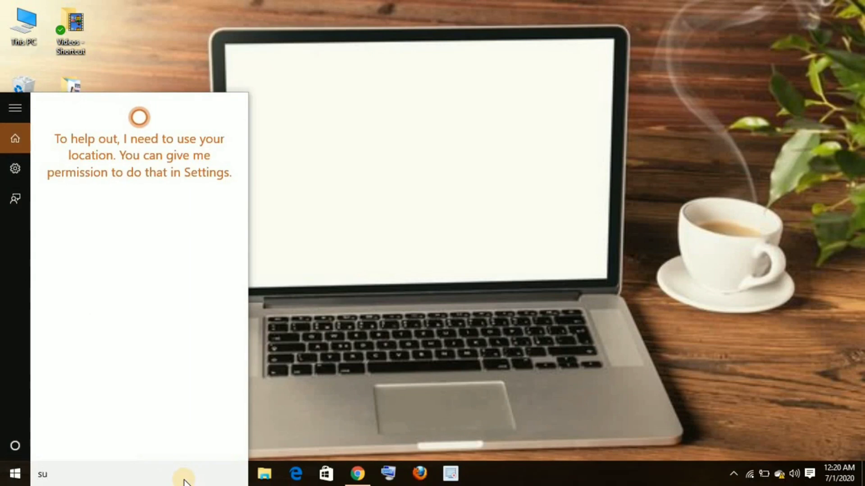
{"action": "type", "text": "bline"}
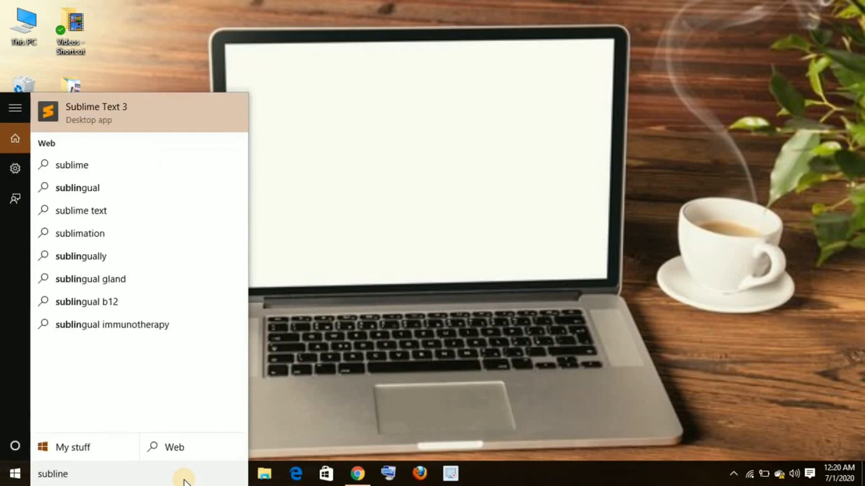
{"action": "key", "text": "Return"}
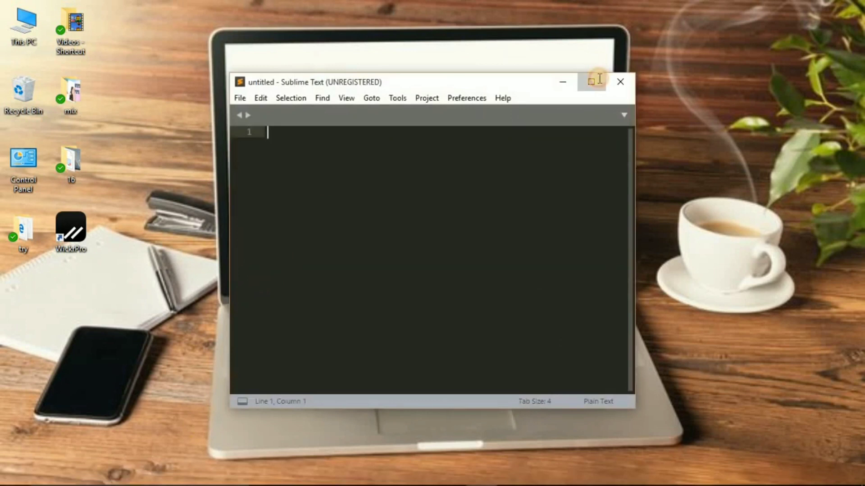
{"action": "left_click", "coordinate": [595, 80]}
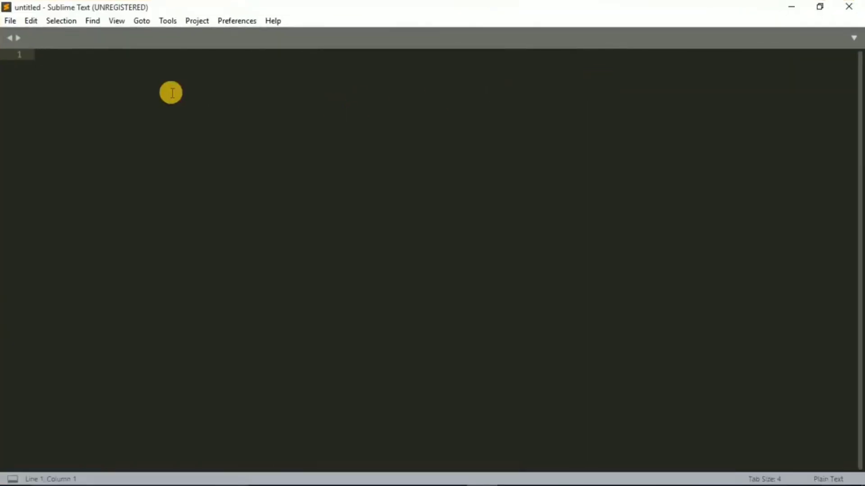
- Show the Tools menu with its build, macro and developer commands
{"action": "left_click", "coordinate": [169, 20]}
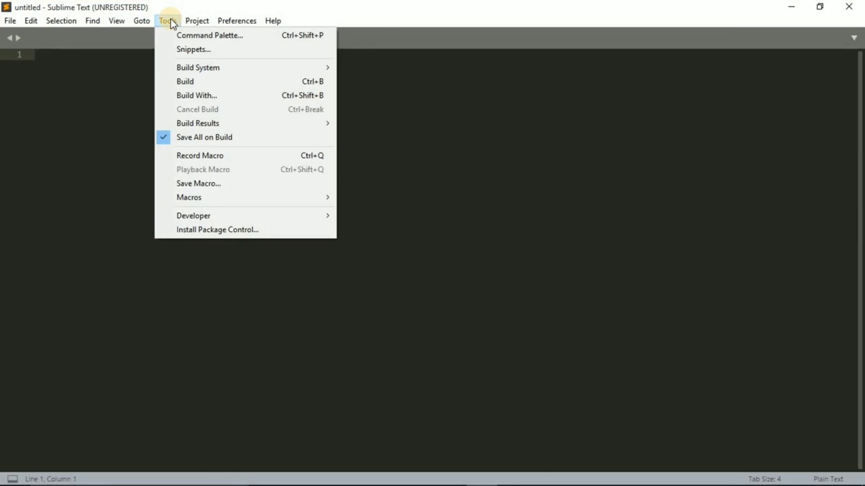